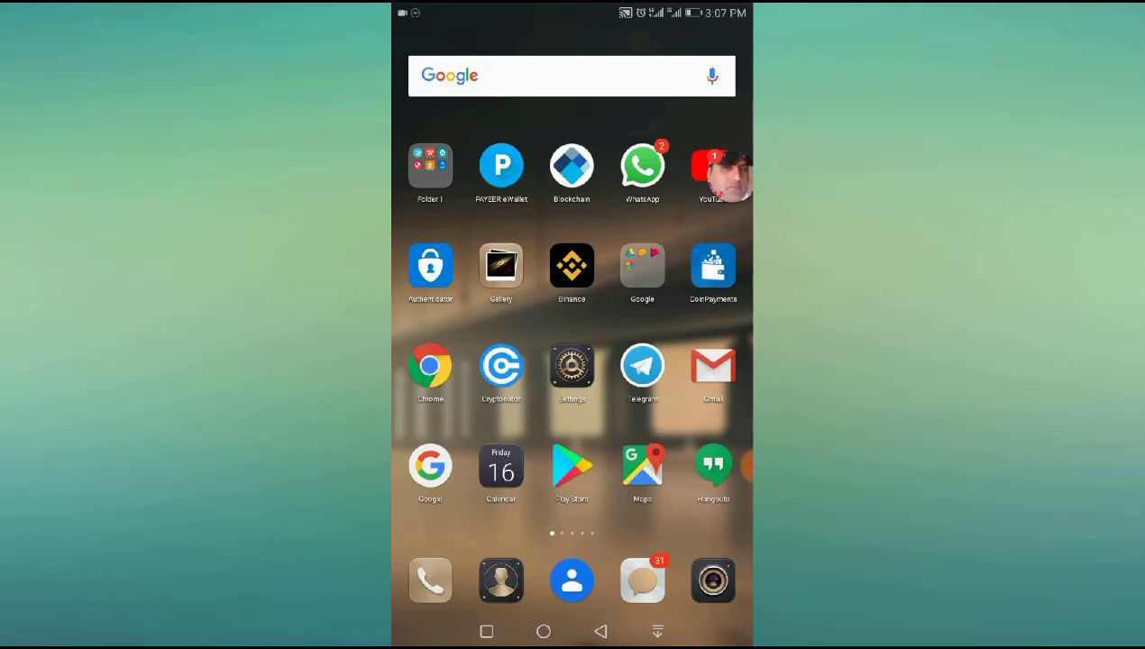
Step: Swipe to the third home screen page and launch Messenger to its Messages tab
drag(684, 360, 451, 360)
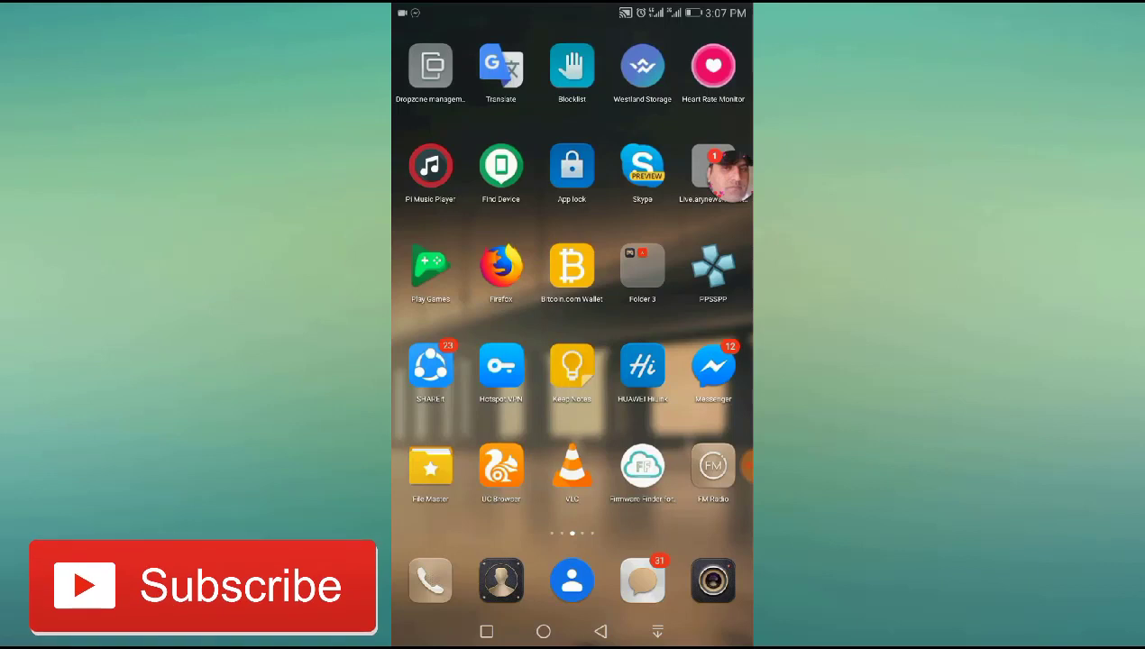
click(713, 365)
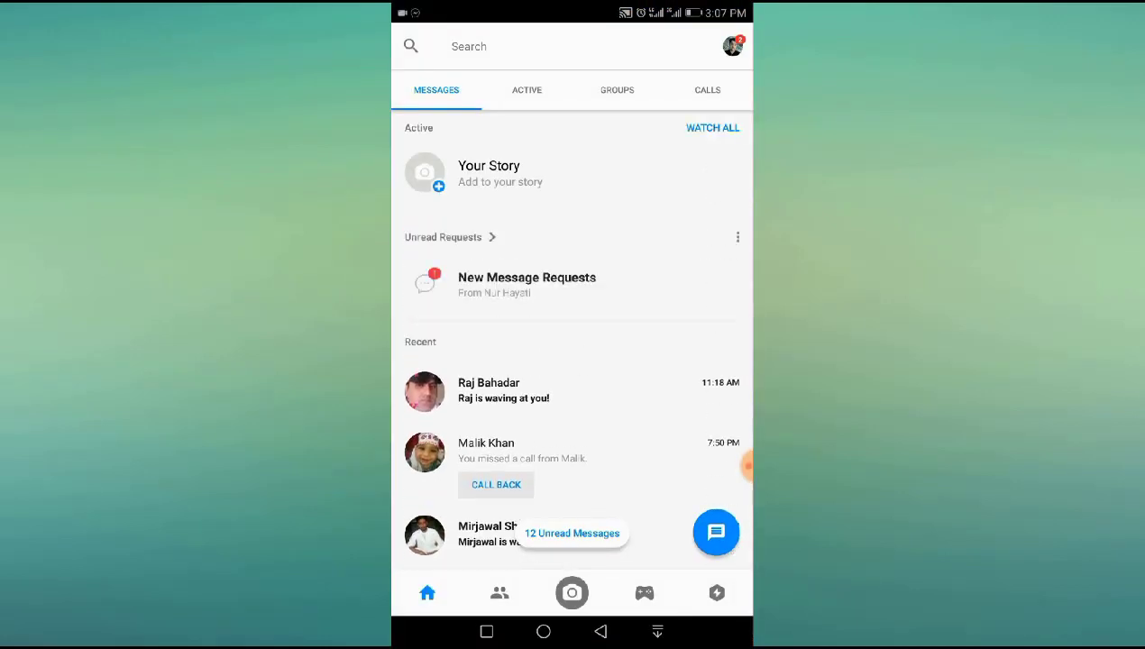
Step: Open the Me profile and settings page from the top-right profile picture
click(732, 46)
scroll(571, 360, down, 3)
scroll(571, 360, down, 1)
scroll(571, 360, down, 5)
scroll(571, 361, down, 3)
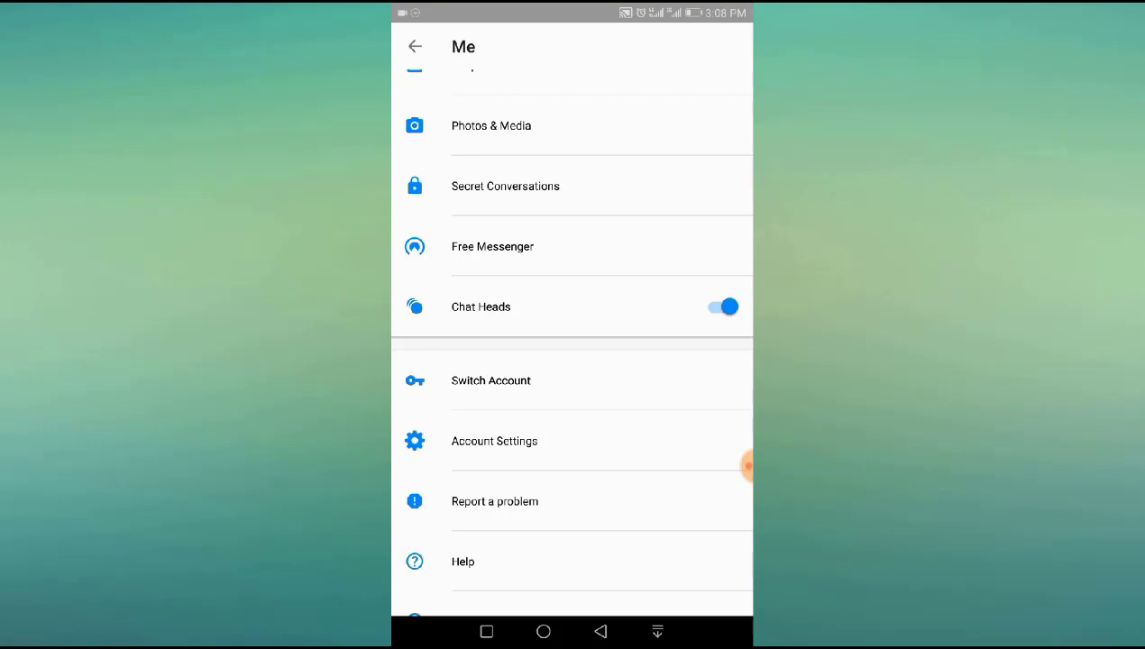
Step: Switch the Chat Heads toggle off in Messenger settings
click(721, 307)
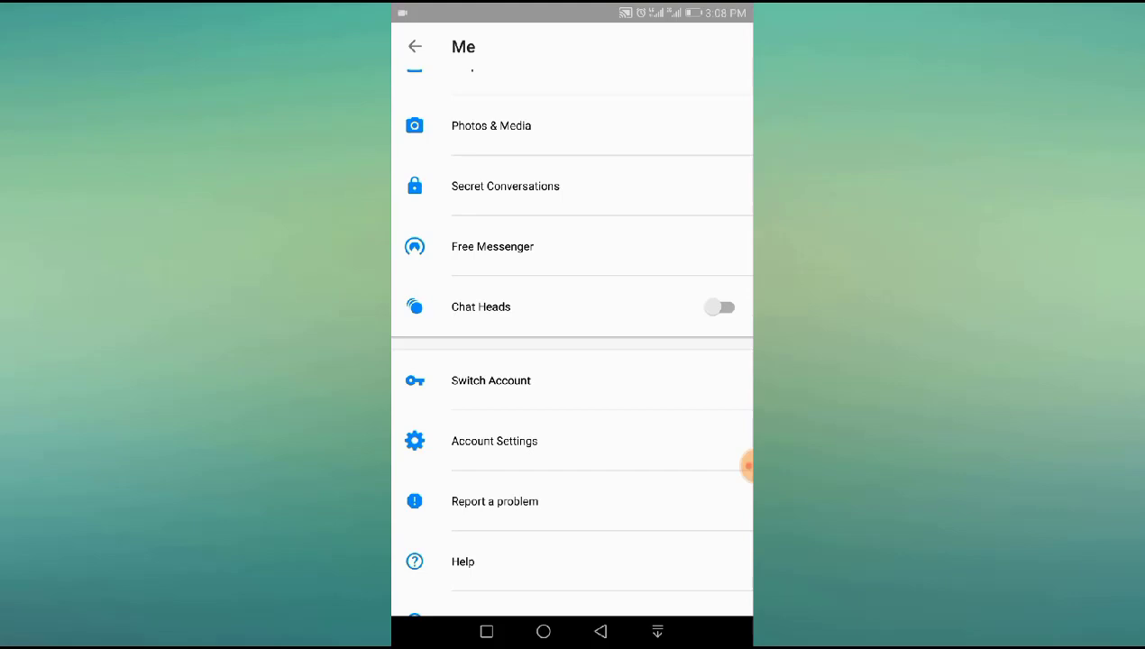
scroll(571, 343, up, 10)
Step: Back out of Messenger and return to the home screen, now without a chat bubble
click(600, 631)
click(543, 631)
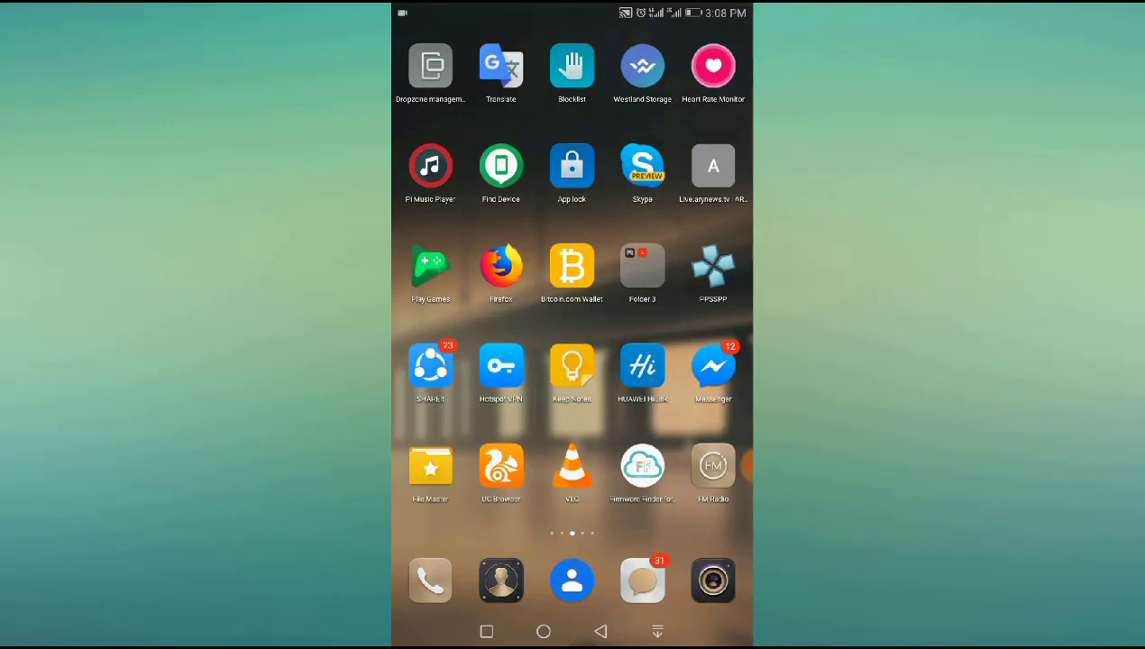